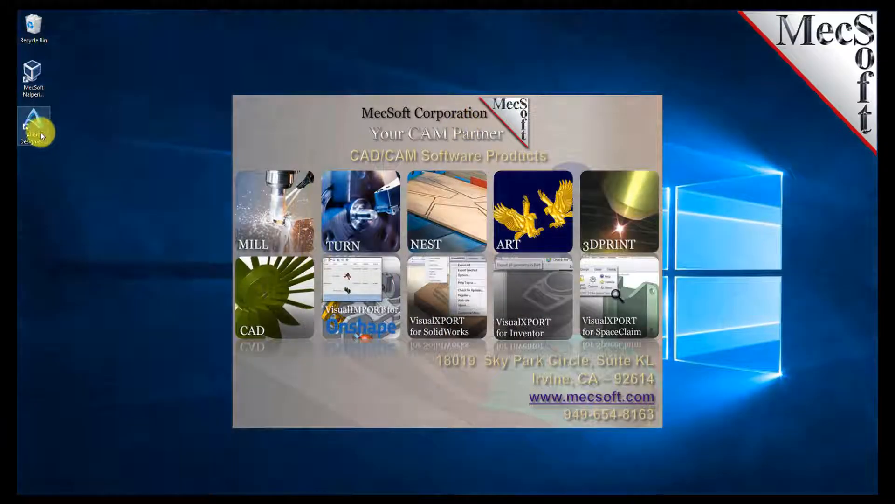
Start Alibre Design, choose to run FreeMILL, and open the recent part 3Axis_Example1.
double_click(41, 134)
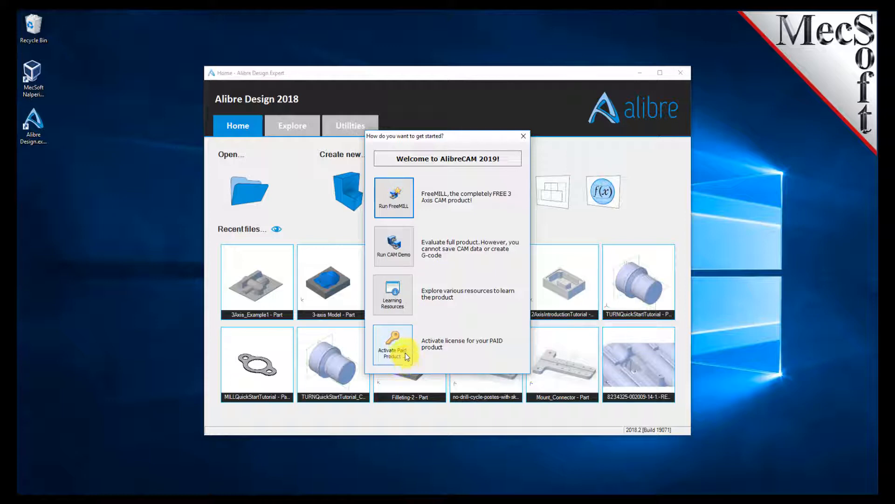
click(400, 210)
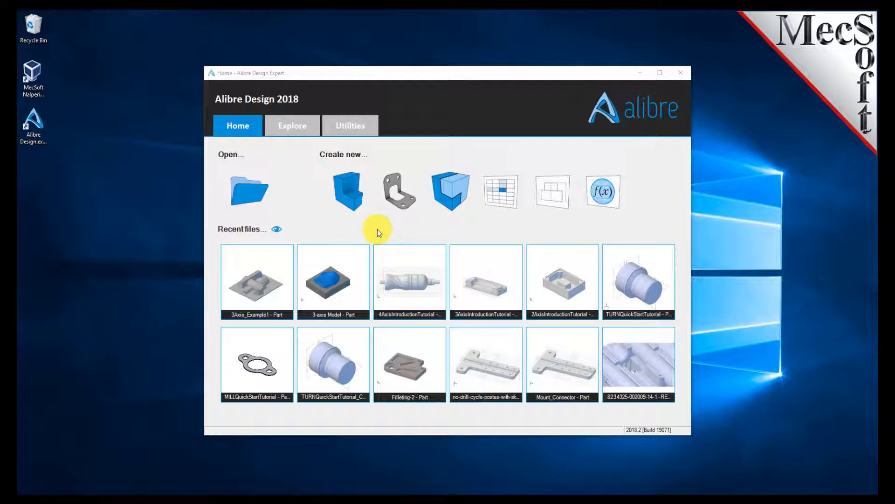
click(258, 290)
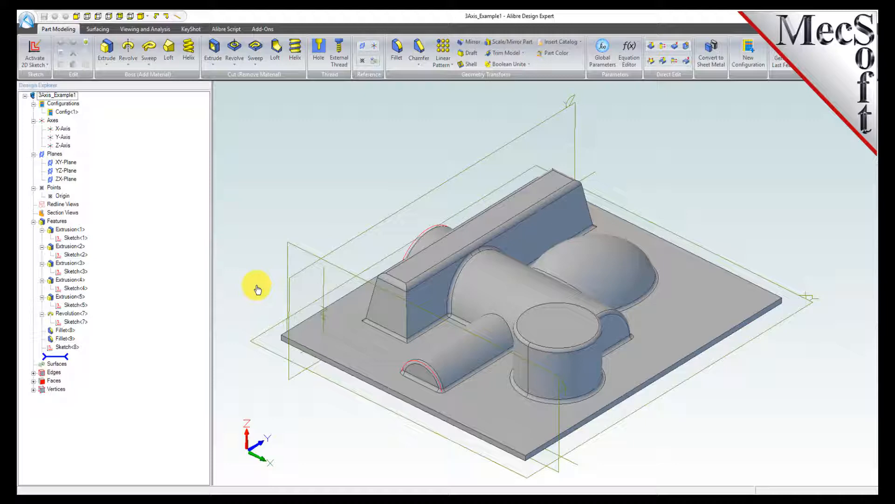
Load FreeMILL from the AlibreCAM 2019 add-on for the open part.
click(259, 28)
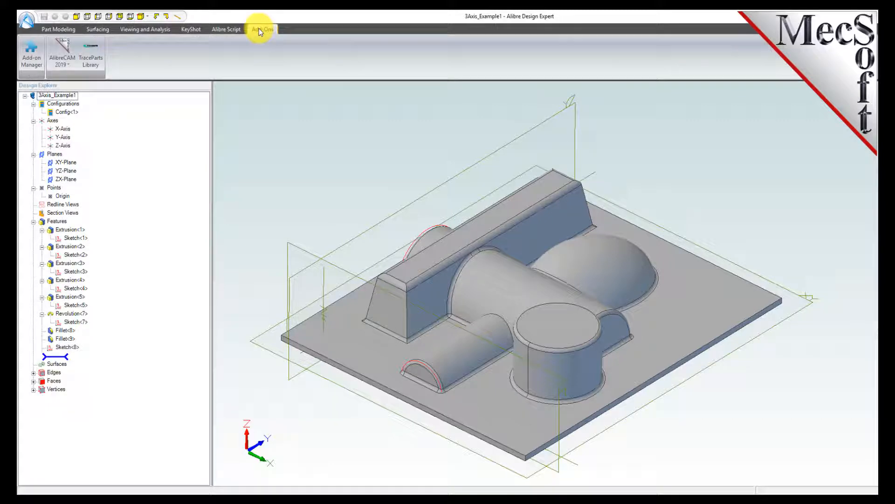
click(68, 63)
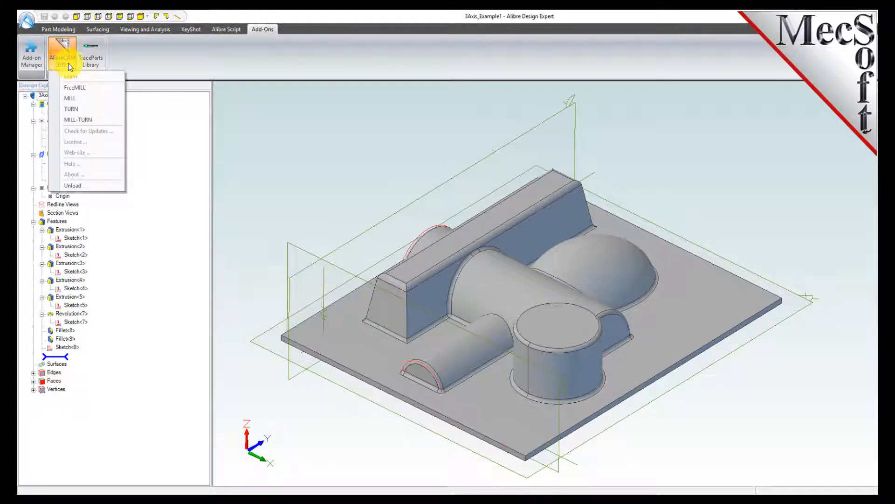
click(96, 89)
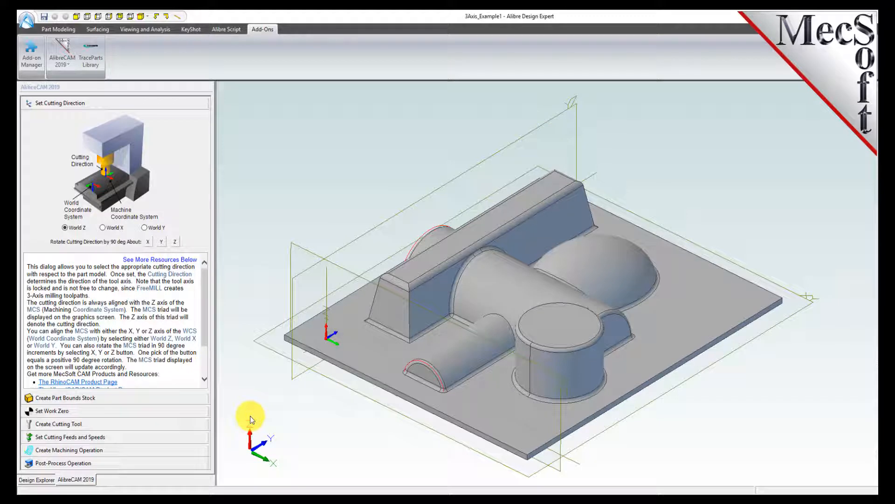
Try World Y as the cutting direction and set it back to World Z.
click(144, 227)
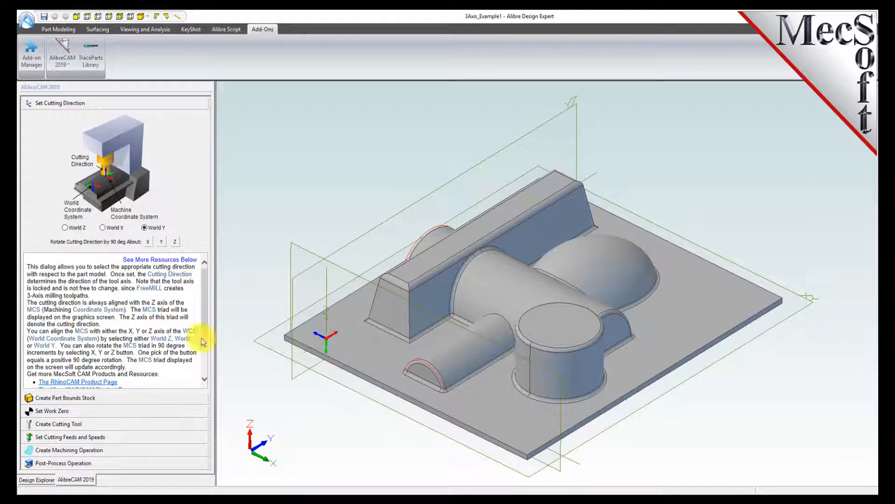
click(65, 228)
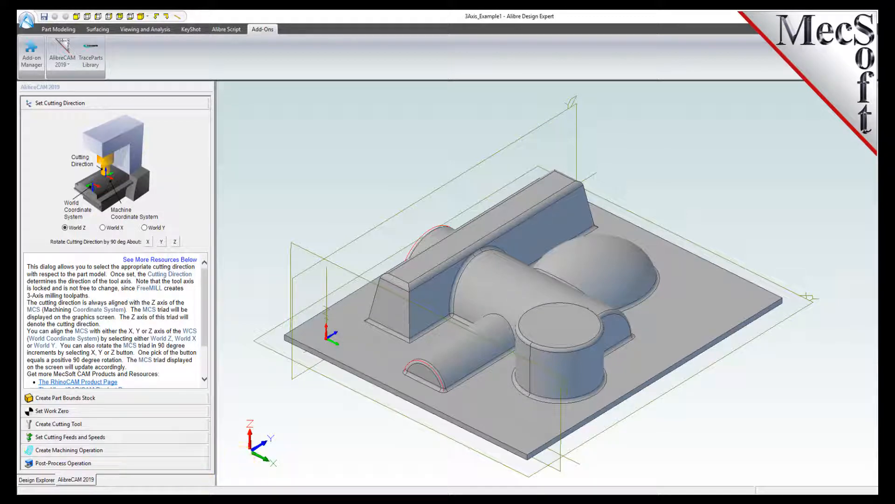
Create a part bounds stock with X and Y offsets of 0 and a Z+ offset of 0.1.
click(99, 399)
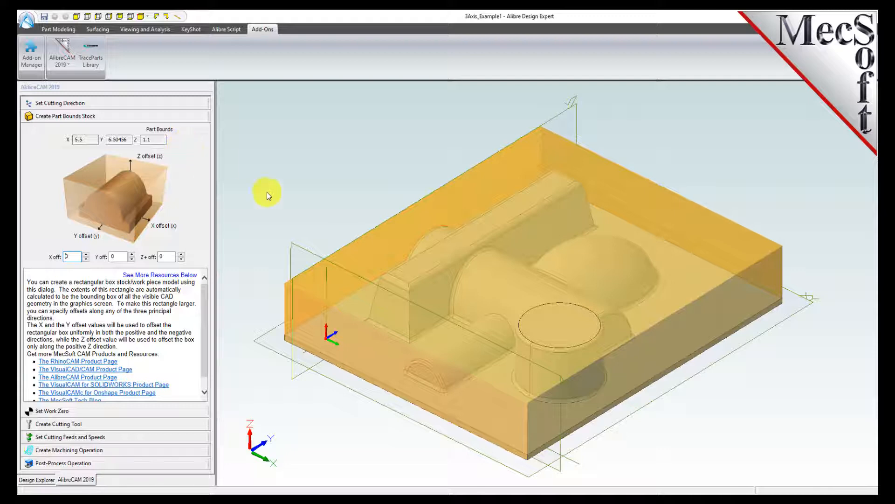
click(655, 419)
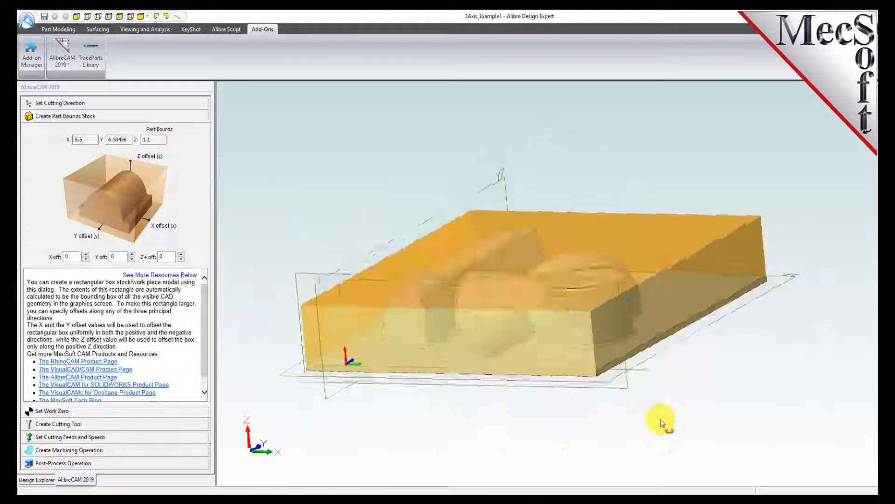
click(71, 256)
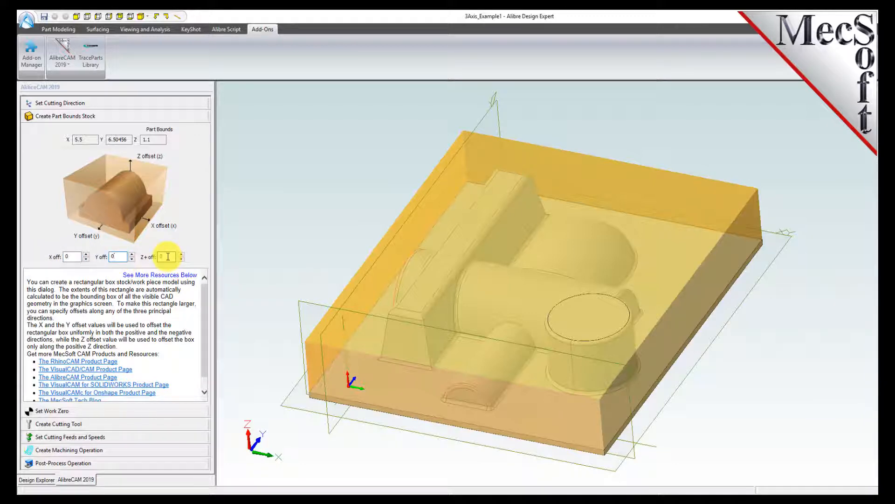
click(169, 256)
click(181, 254)
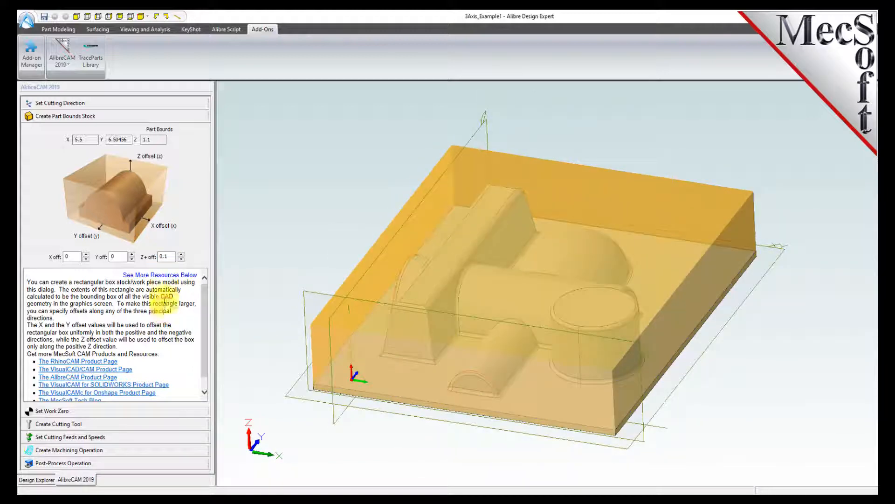
Set the work zero to the stock box at the North West corner of its Highest Z face.
click(71, 413)
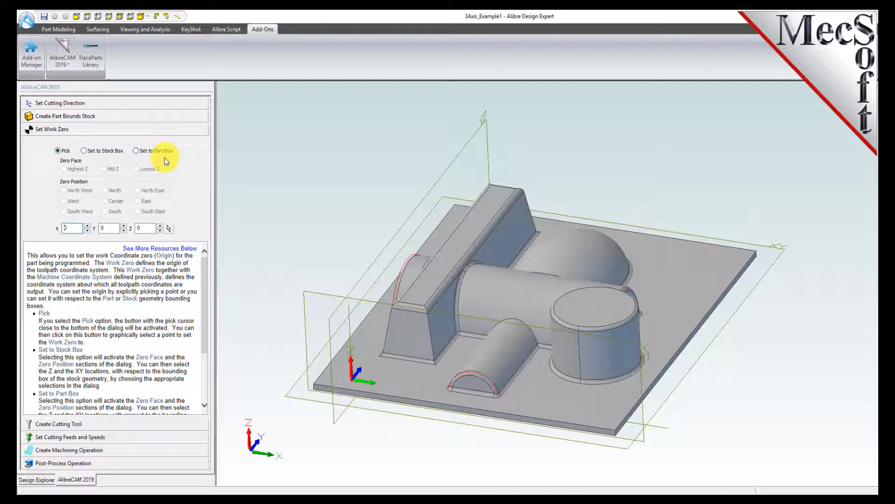
click(83, 152)
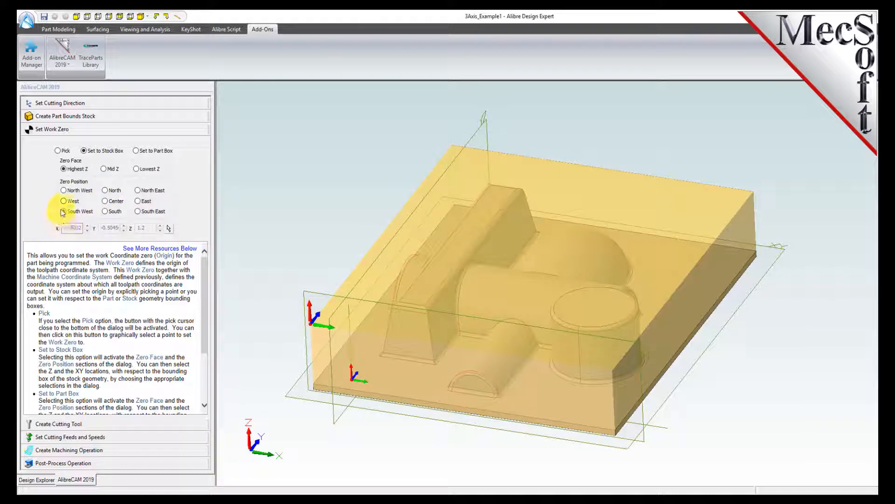
click(64, 191)
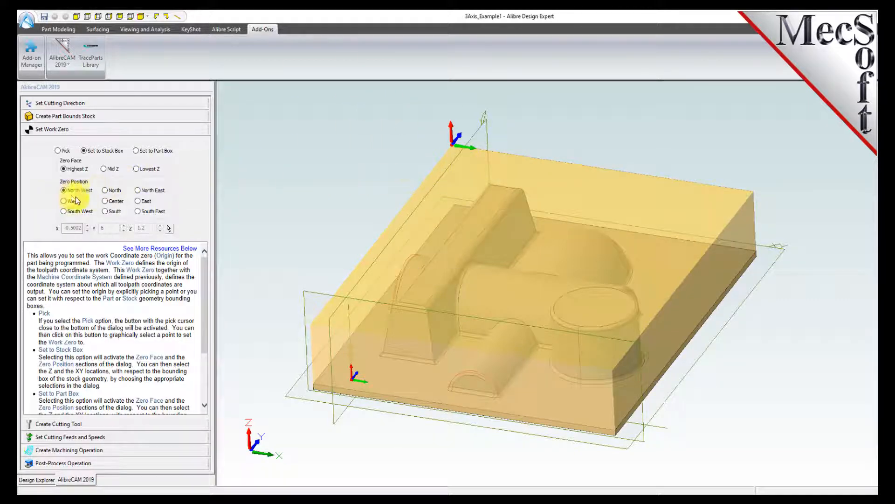
click(64, 169)
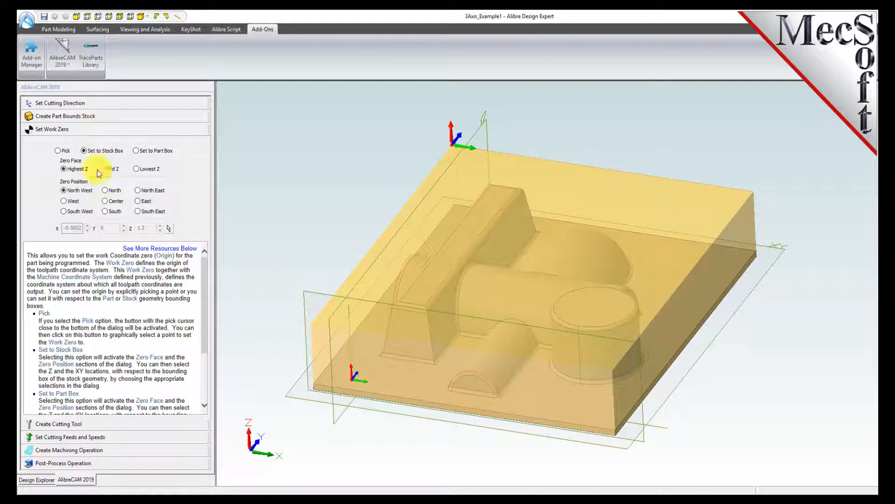
Define a ball cutter with diameter 0.5, tool length 4 and holder length 1.5, and review the cutting feeds and speeds.
click(85, 424)
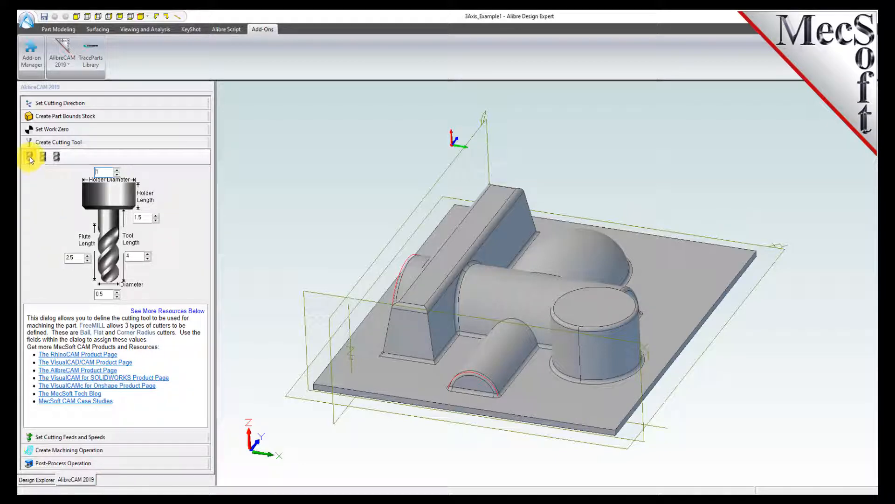
click(132, 257)
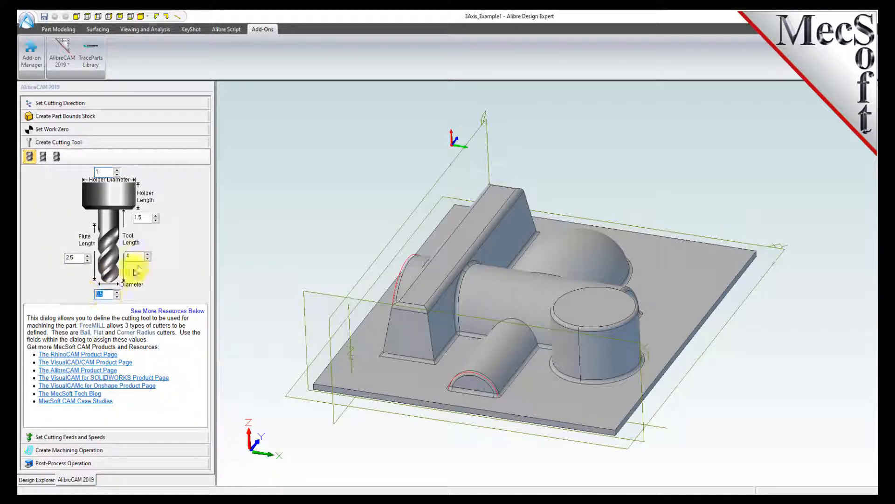
text(4)
click(142, 217)
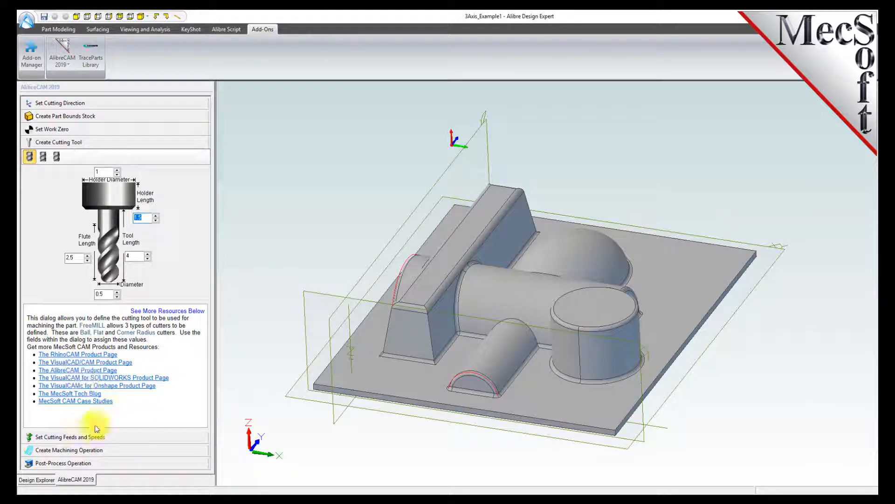
click(117, 437)
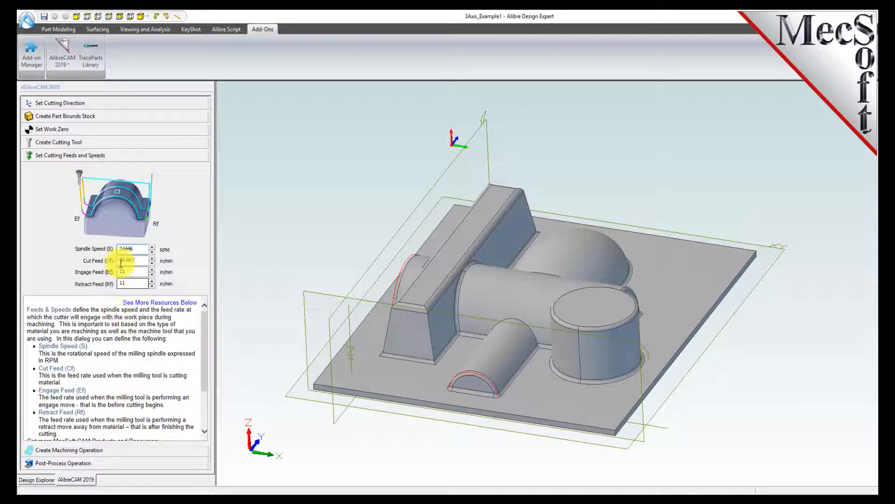
drag(135, 249, 120, 283)
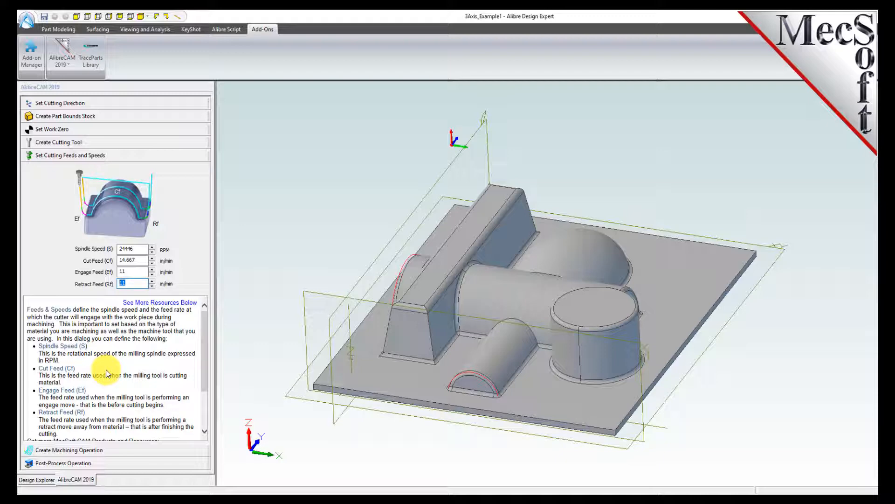
Generate a toolpath cut along X with a step distance of 0.05 and a stepdown distance of 0.
click(112, 451)
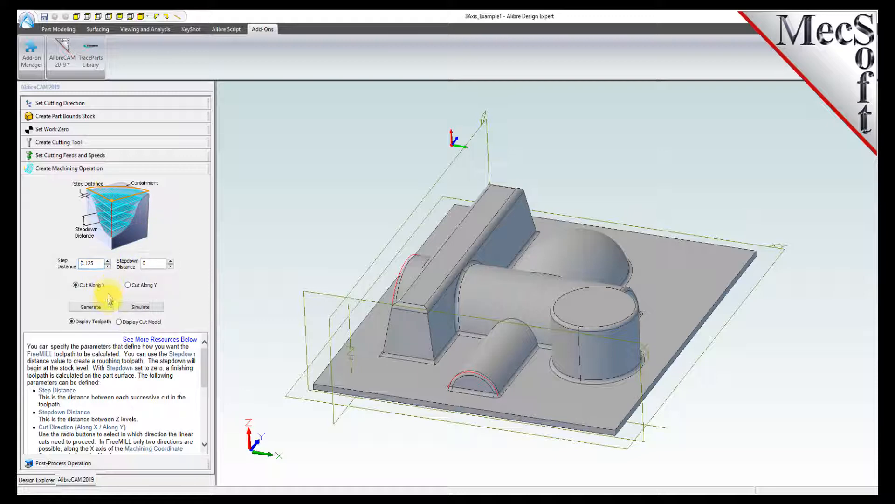
text(0.1)
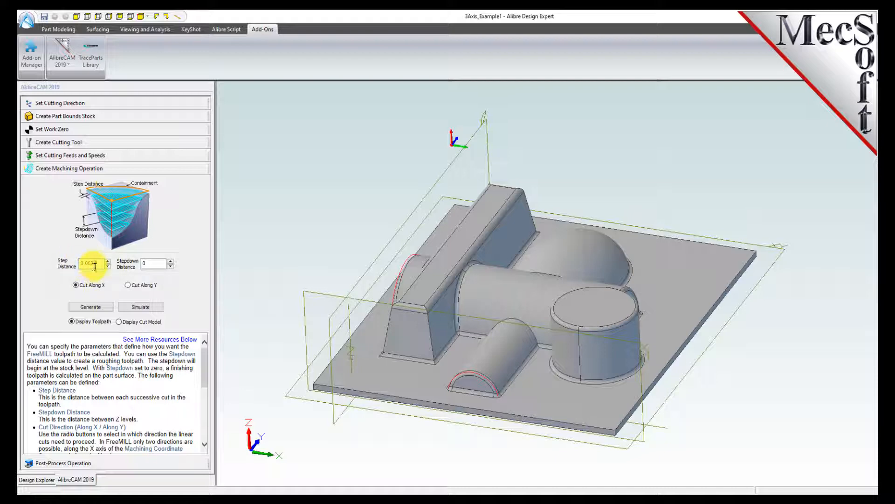
drag(87, 263, 102, 264)
text(5)
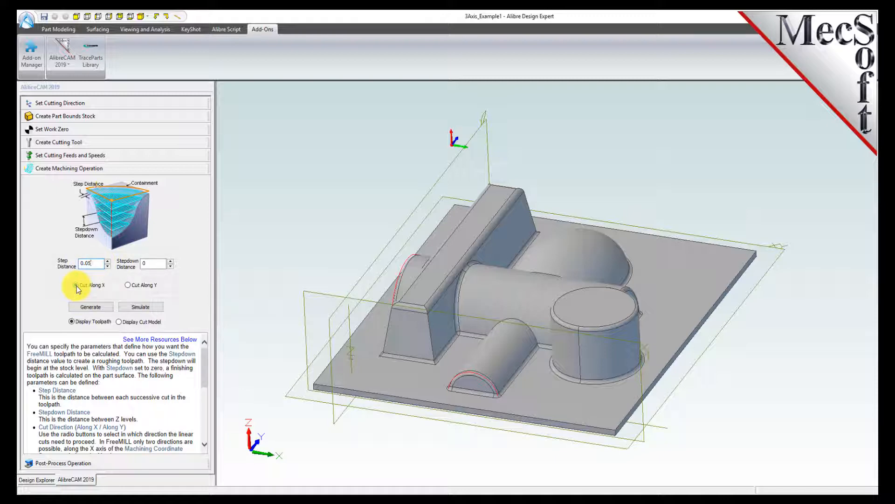
click(107, 310)
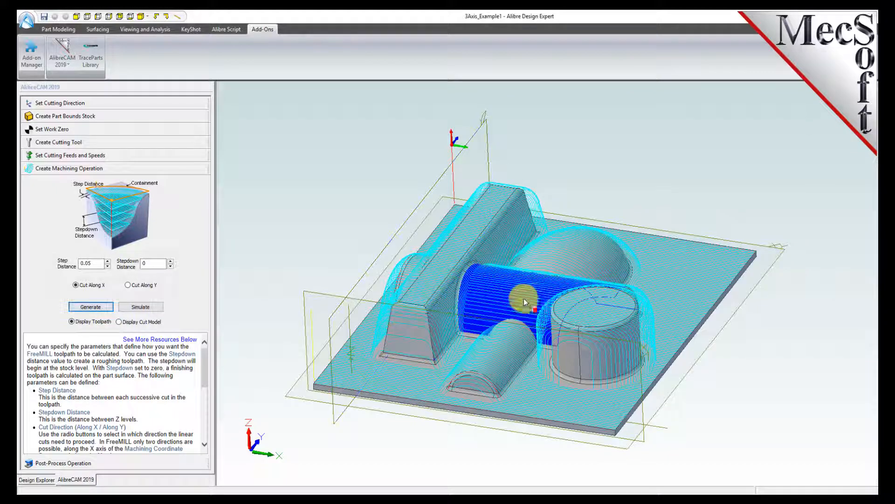
middle_drag(524, 303, 556, 304)
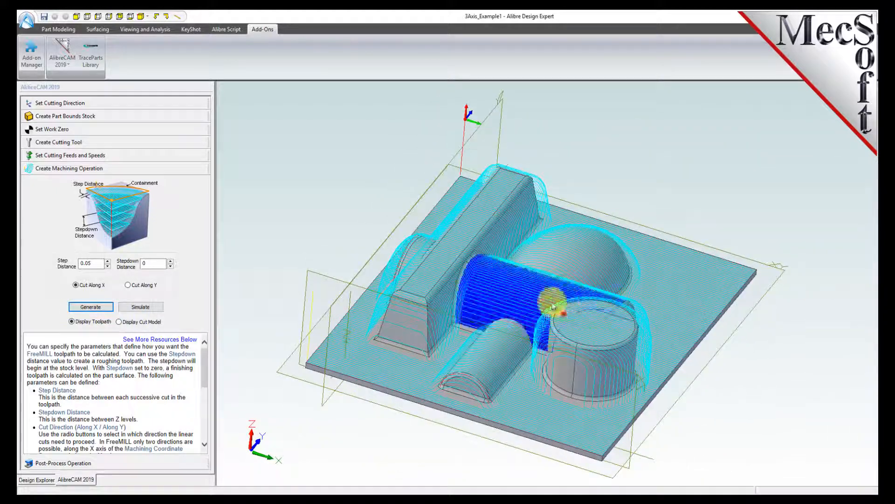
Simulate the machining operation on the stock and compare the toolpath display with the cut model.
click(145, 306)
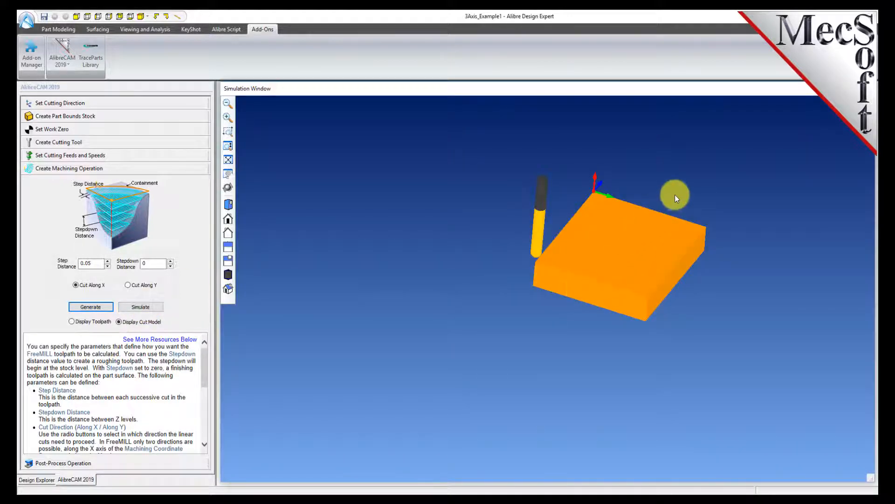
scroll(692, 191, down, 1)
scroll(686, 222, up, 5)
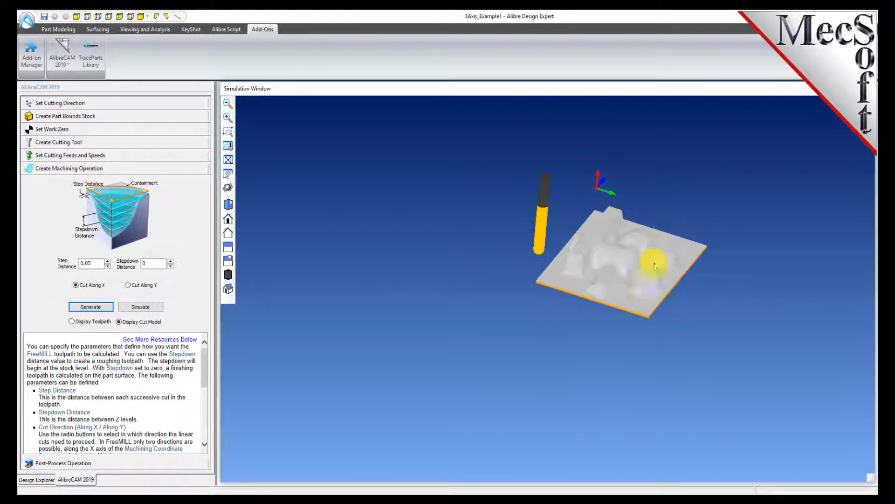
scroll(658, 214, up, 4)
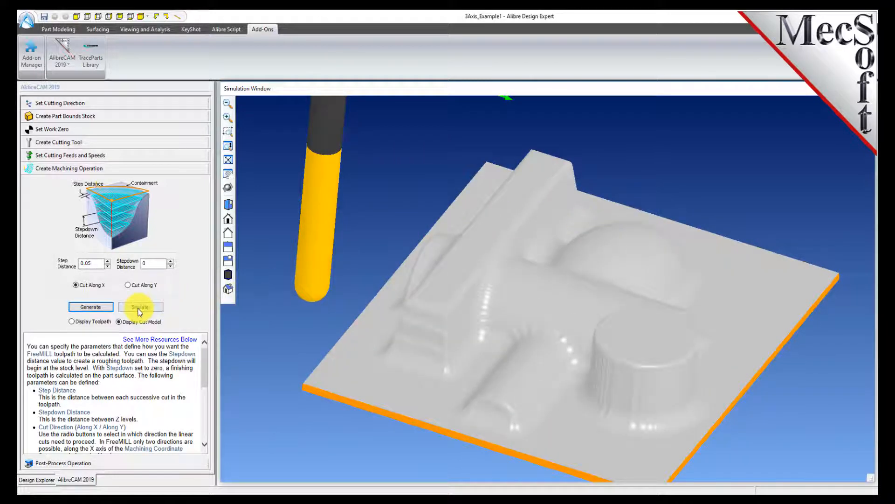
click(77, 323)
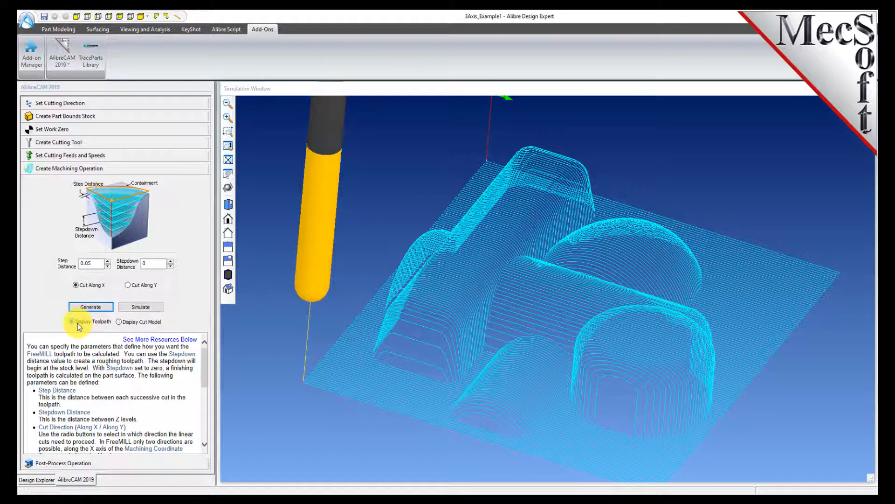
click(123, 323)
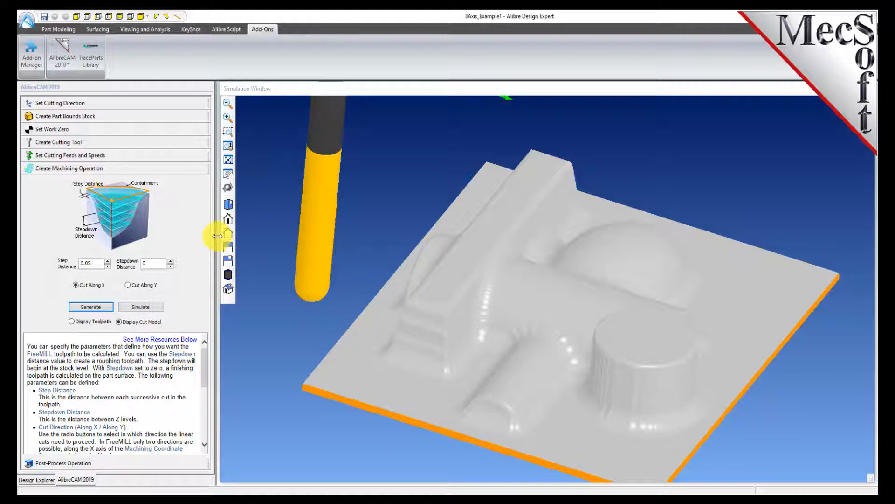
Post-process the toolpath with the Haas post processor and save the G-code file as FreeMILL.
click(96, 463)
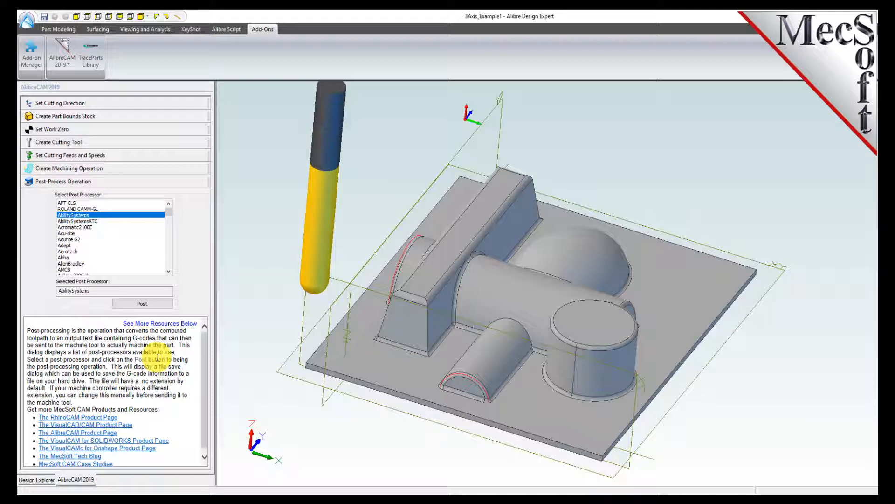
drag(168, 211, 167, 231)
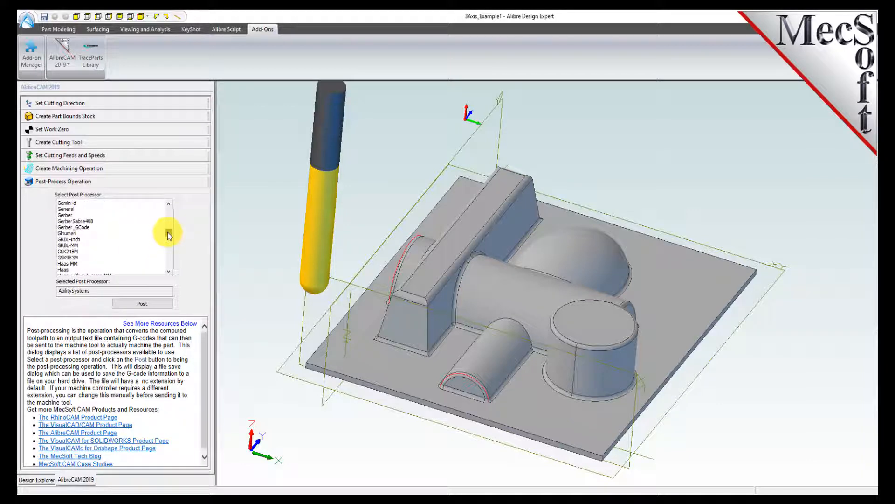
click(65, 269)
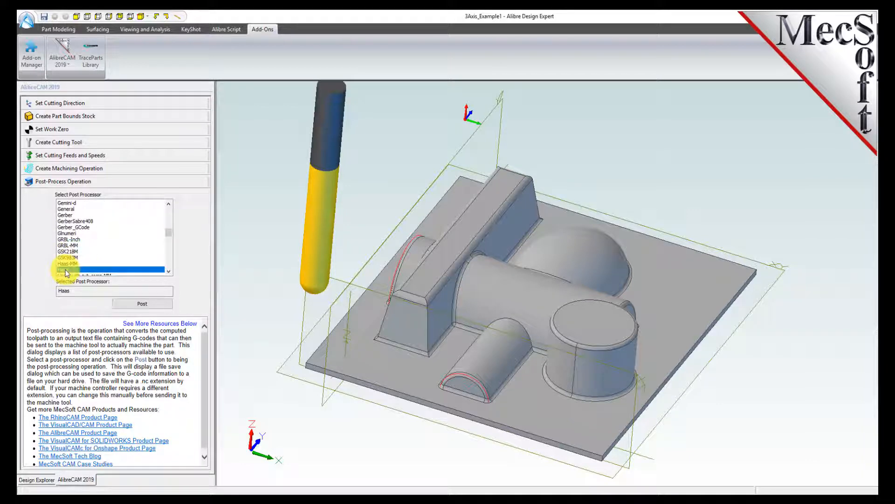
click(150, 306)
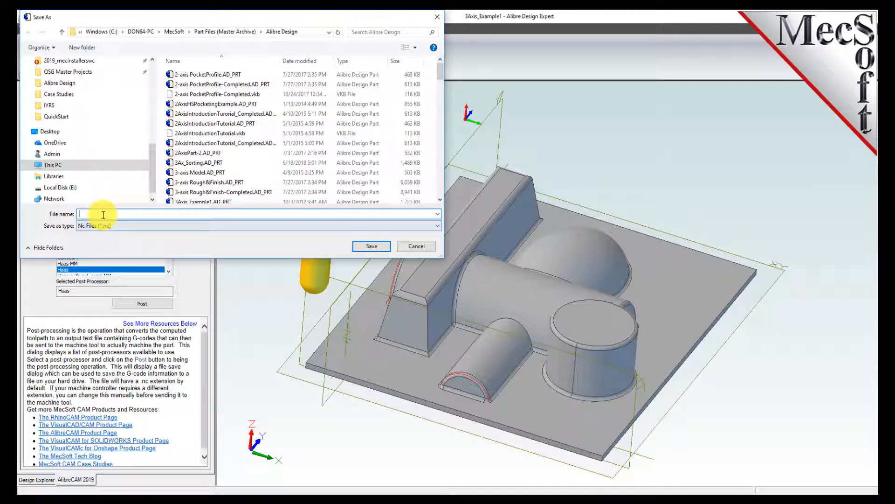
text(FreeM)
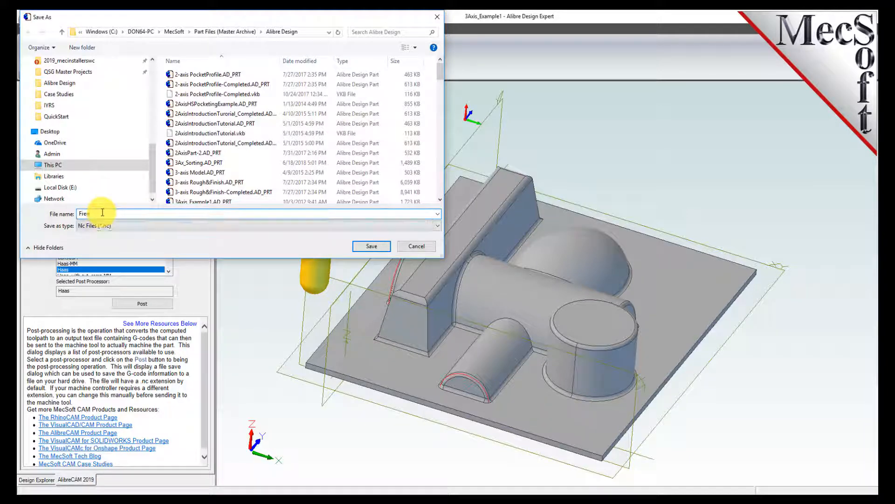
text(ILL)
key(Return)
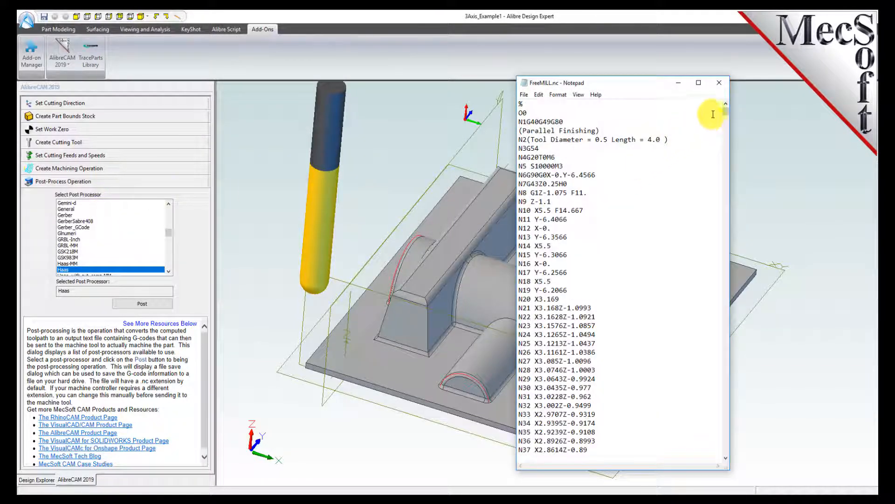
Examine the posted G-code in Notepad, highlighting the Z coordinate in line N21.
mouse_move(726, 111)
mouse_down()
mouse_move(710, 244)
mouse_move(725, 407)
mouse_move(709, 106)
mouse_up()
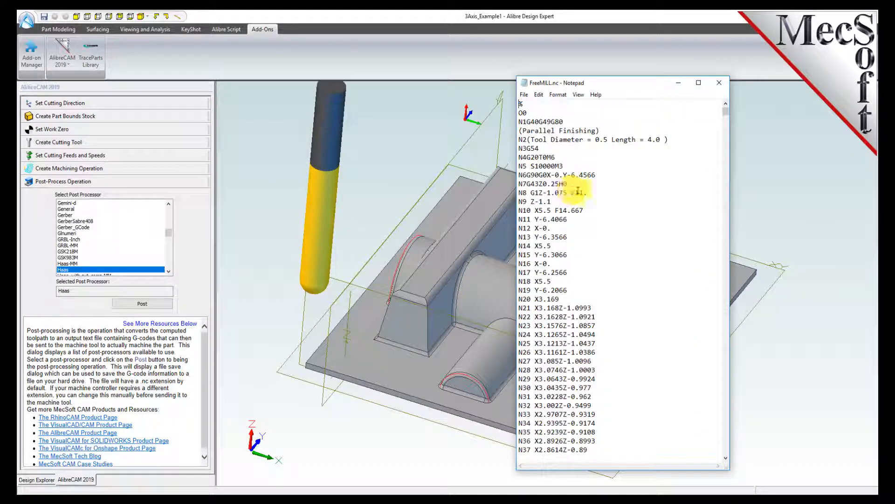
scroll(576, 186, down, 5)
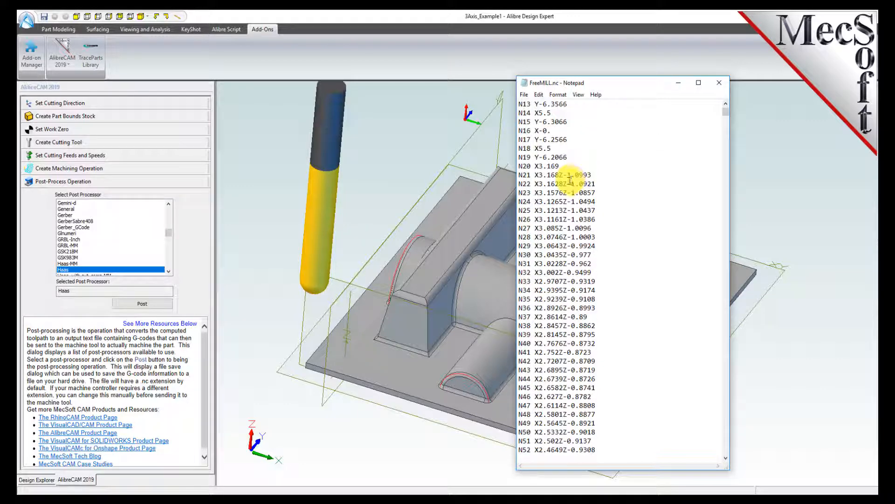
drag(559, 176, 591, 177)
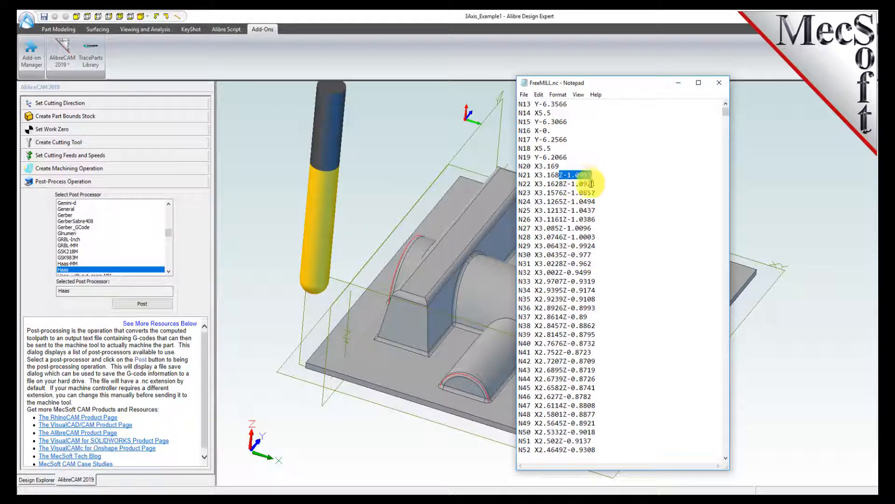